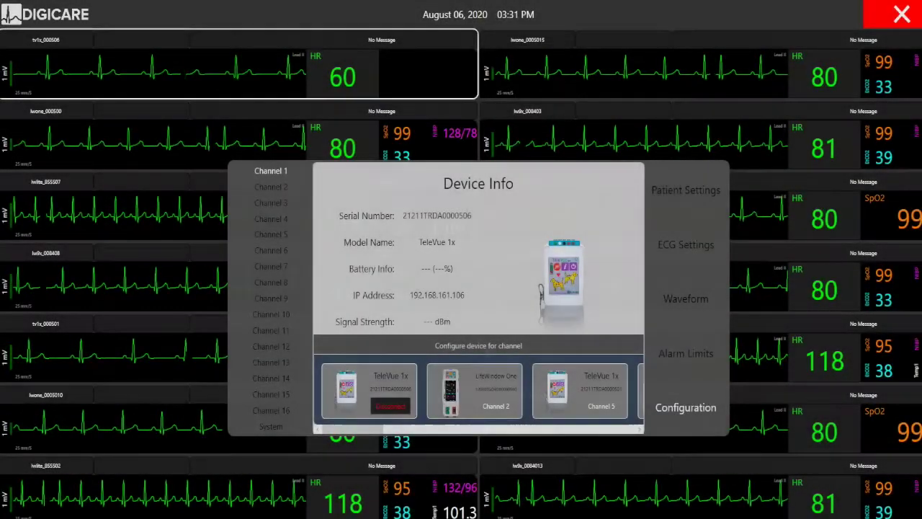
- Set the monitor layout to 16 channels and enlarge the second channel's readings for a closer look
drag(353, 429, 422, 429)
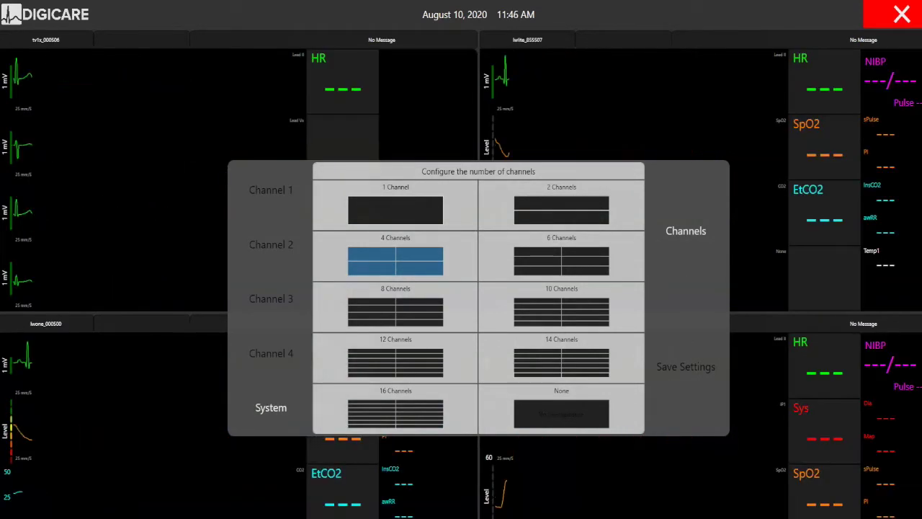
click(395, 414)
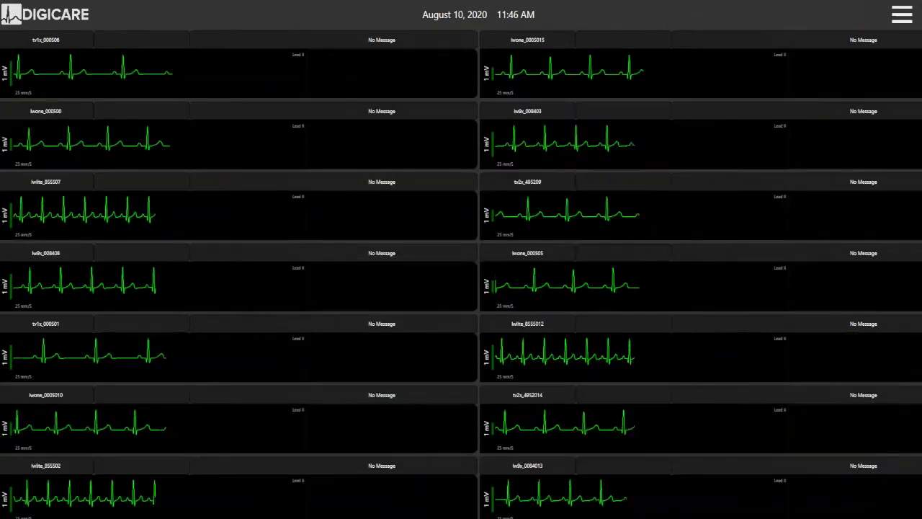
click(239, 137)
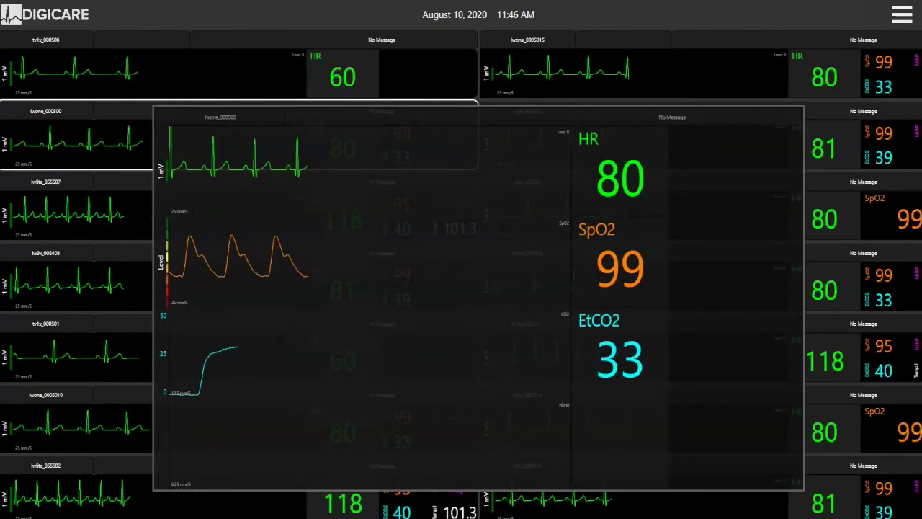
key(Escape)
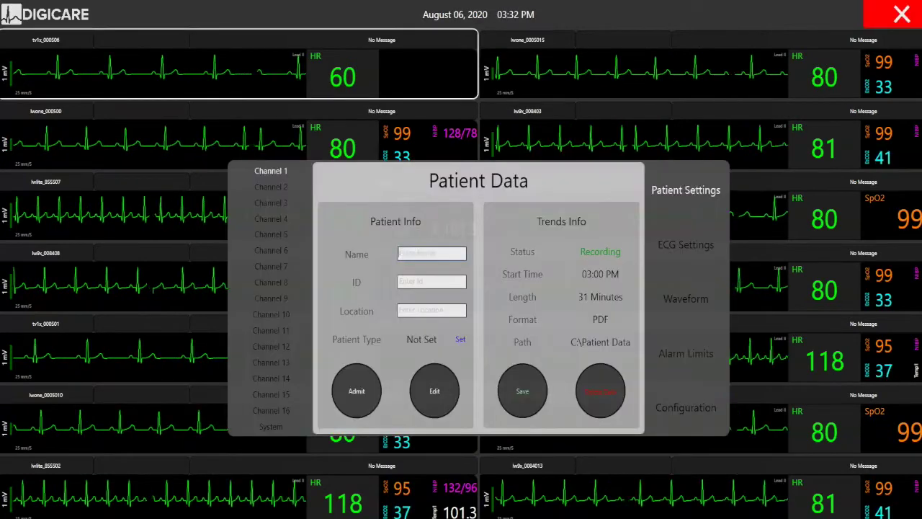
- Admit the Channel 1 patient with a name, an ID, the location ICU and the patient type Canine Lg
text(Buddy)
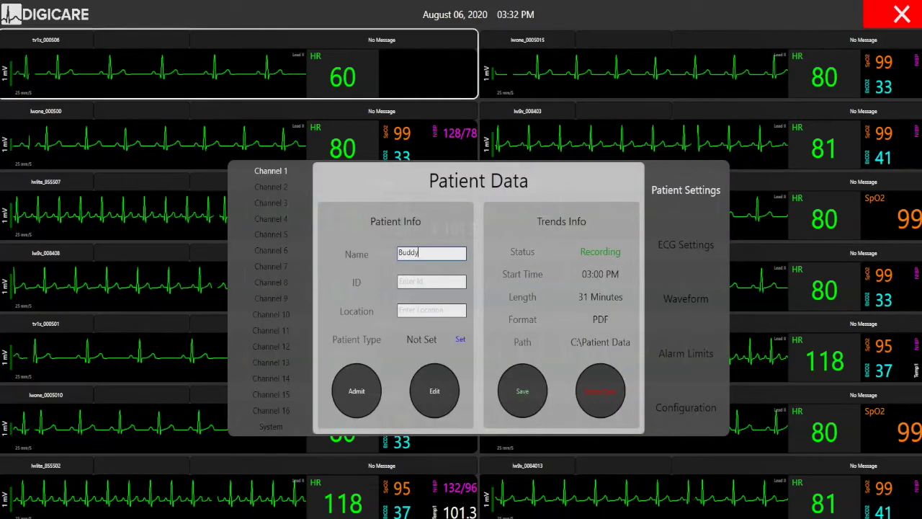
text(23)
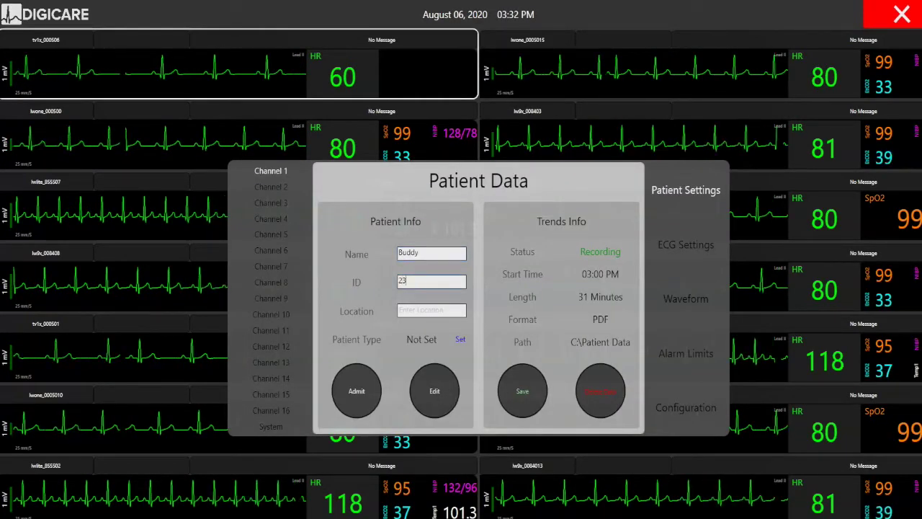
text(569)
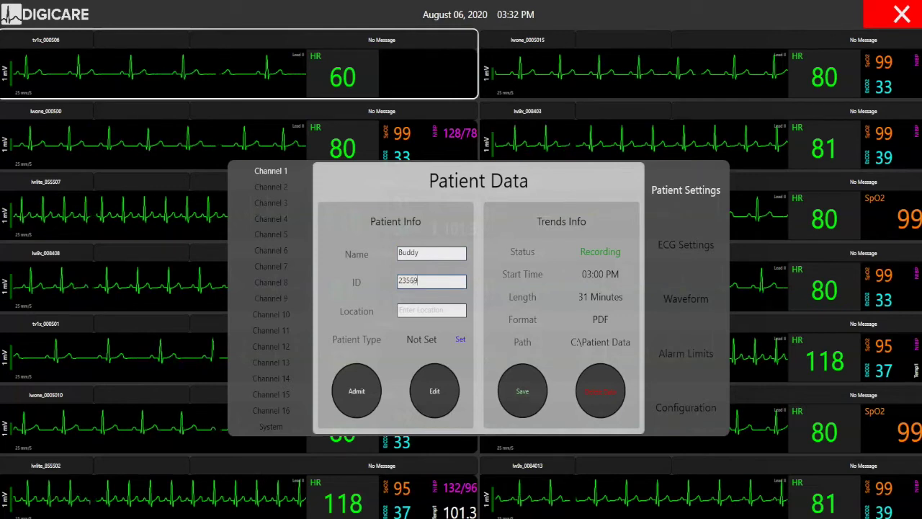
click(432, 311)
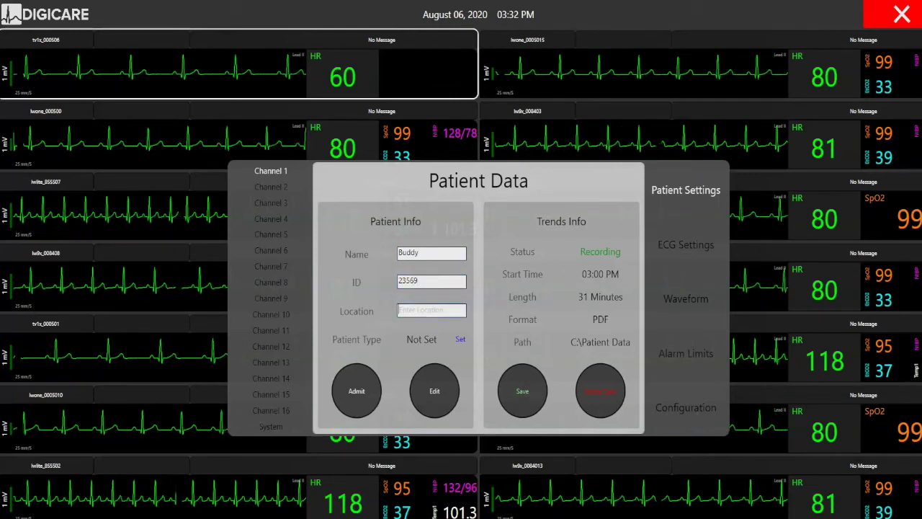
text(ICU)
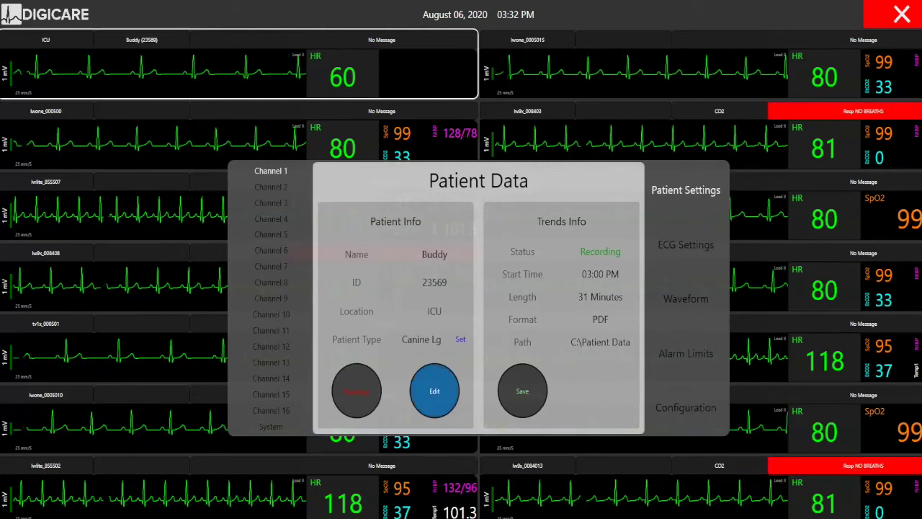
- Change the admitted Channel 1 patient's location to Recovery and apply the edit
click(435, 391)
double_click(409, 310)
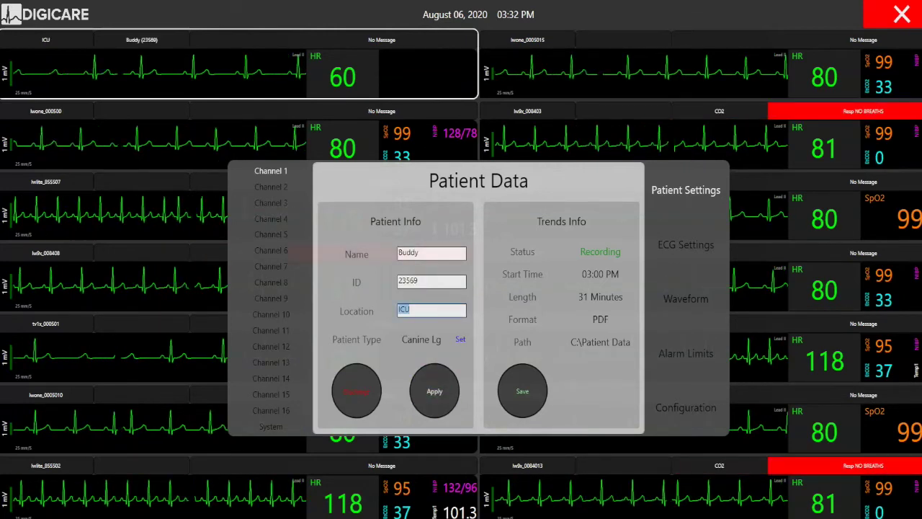
text(Recovery)
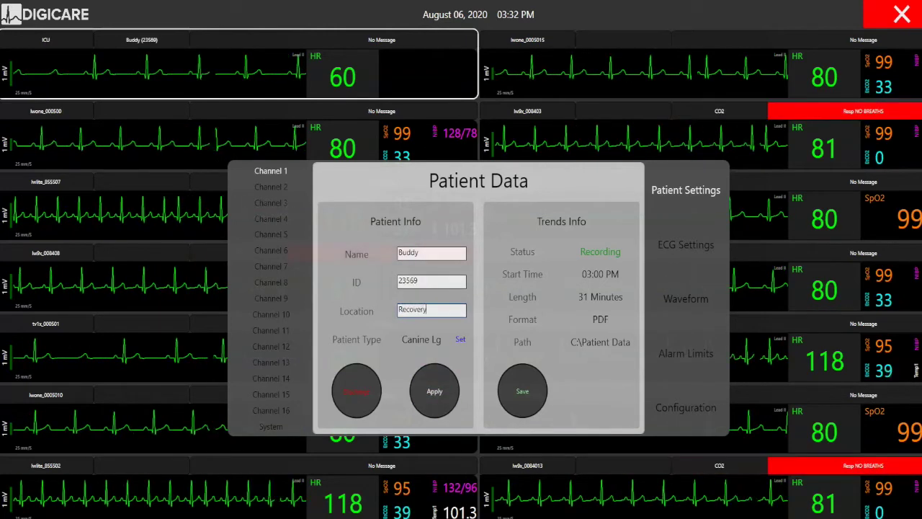
key(Return)
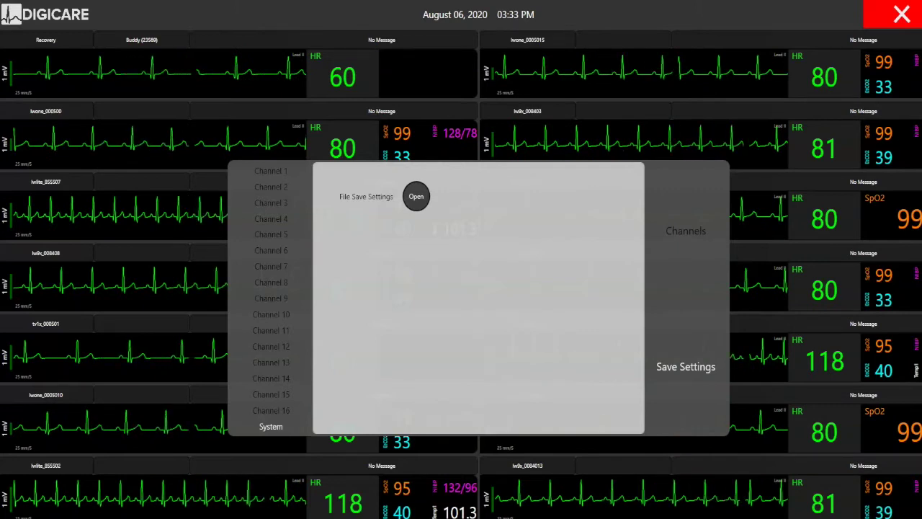
- Open the tabular report saving settings and browse the folders available for the save directory
click(417, 196)
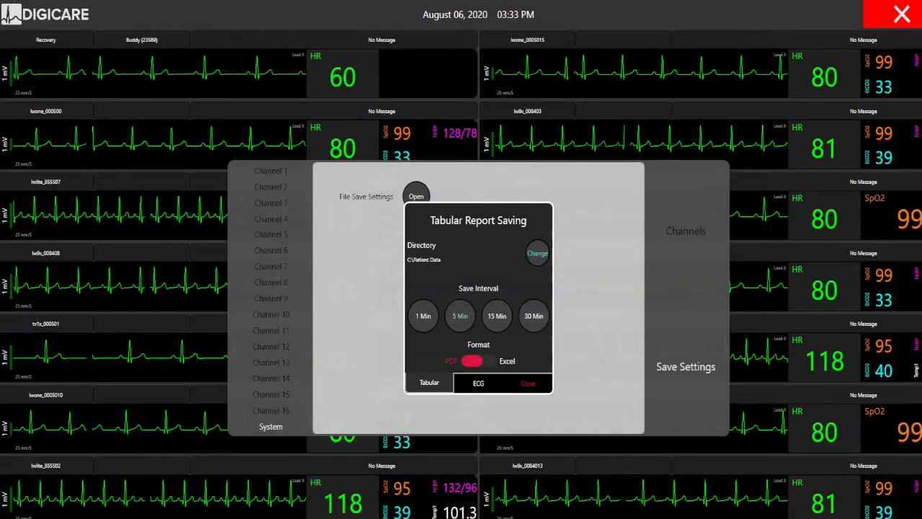
click(538, 253)
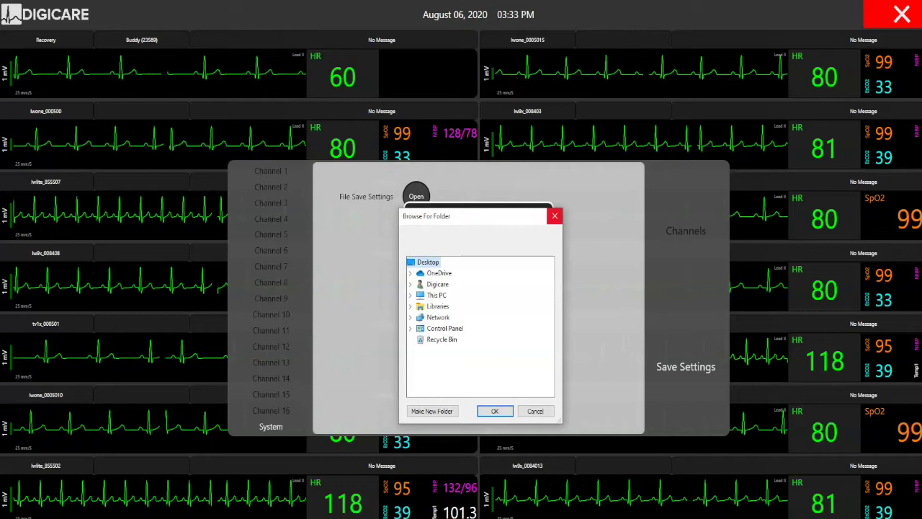
key(Return)
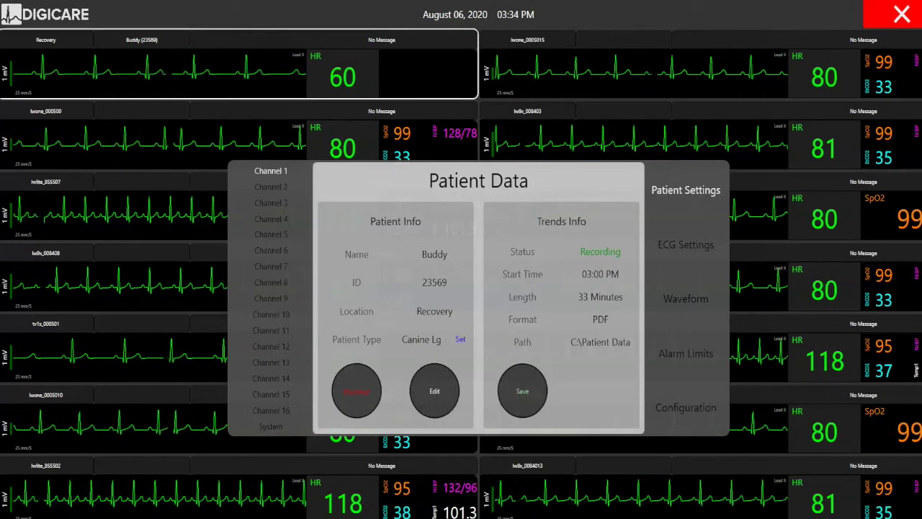
- Review the ECG settings, waveform settings and alarm limits for Channel 1
click(686, 245)
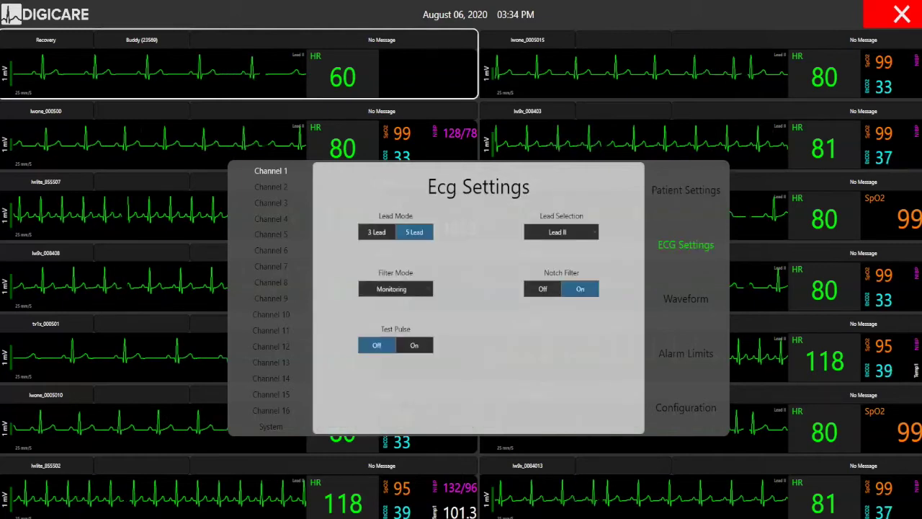
click(562, 232)
click(562, 232)
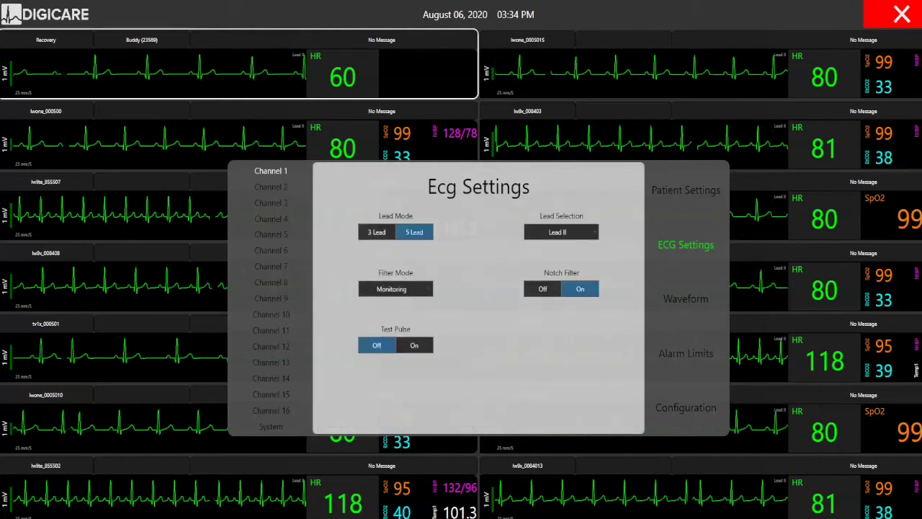
click(686, 298)
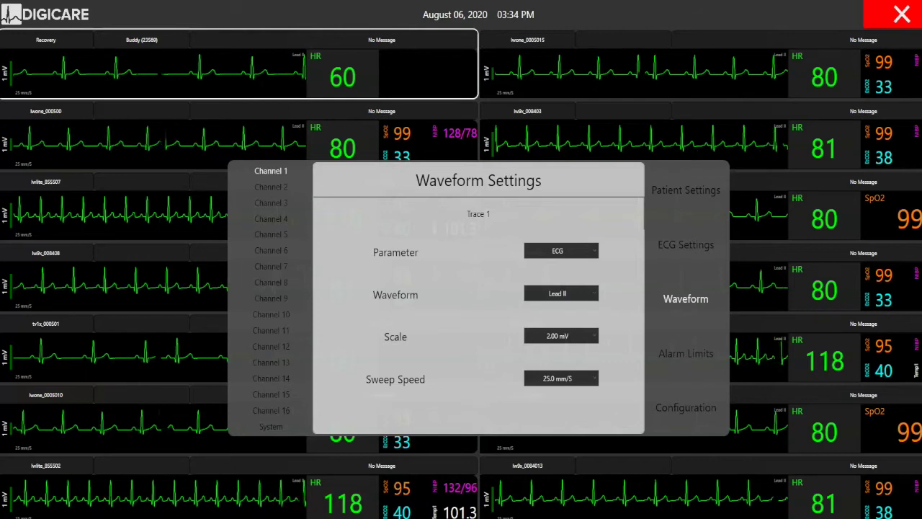
click(685, 353)
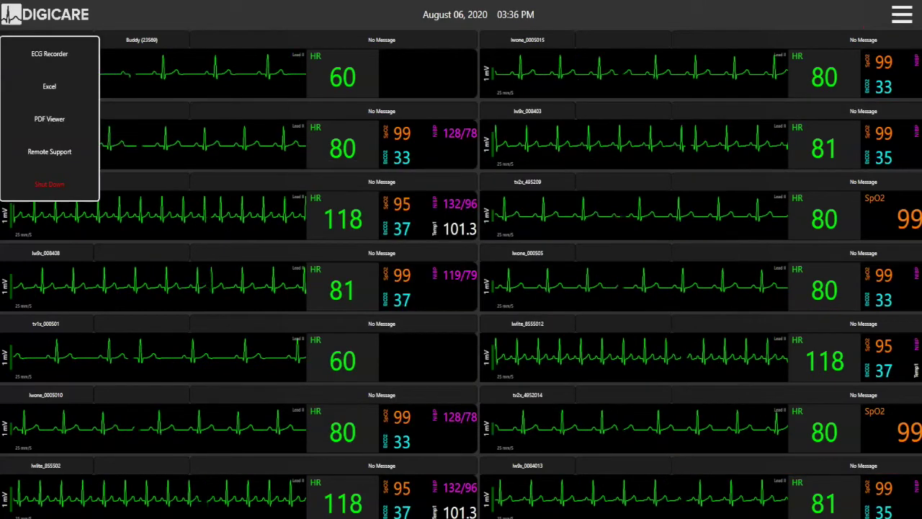
- Play the recorded ECG in digiPlayer and set the first trace to Lead III
key(Escape)
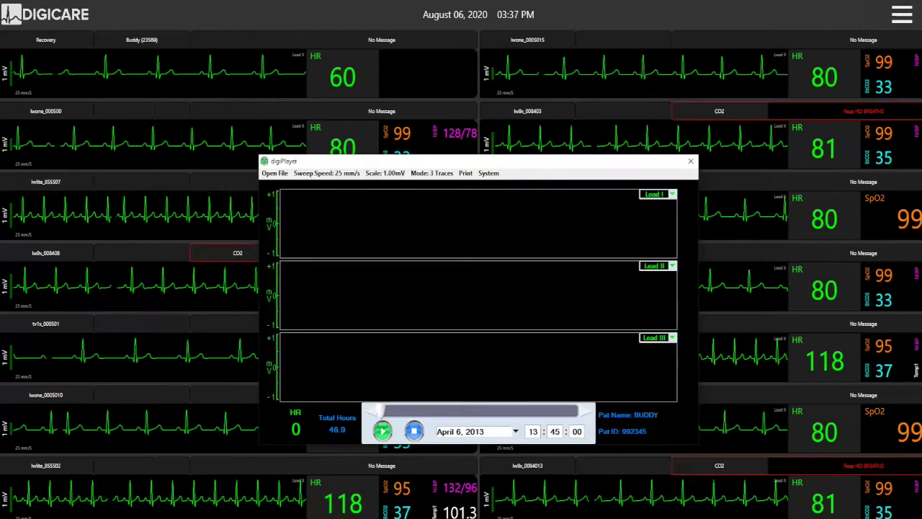
key(space)
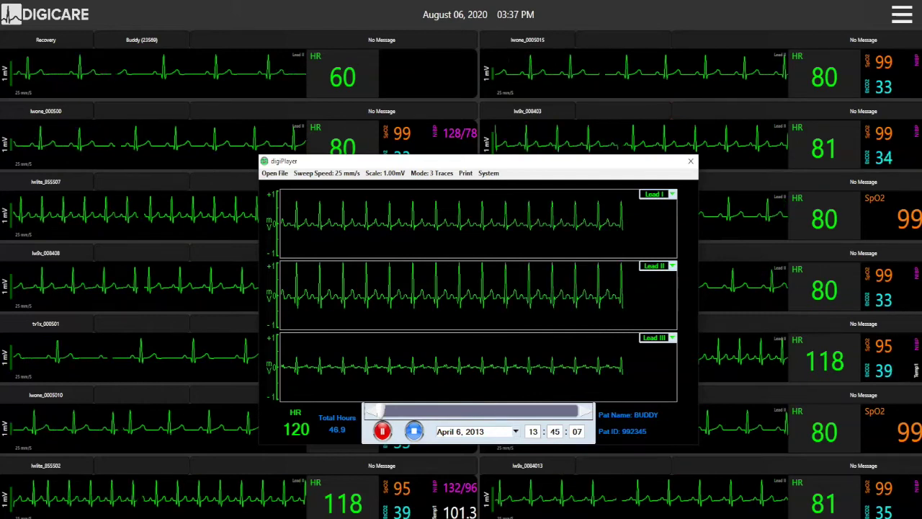
click(673, 194)
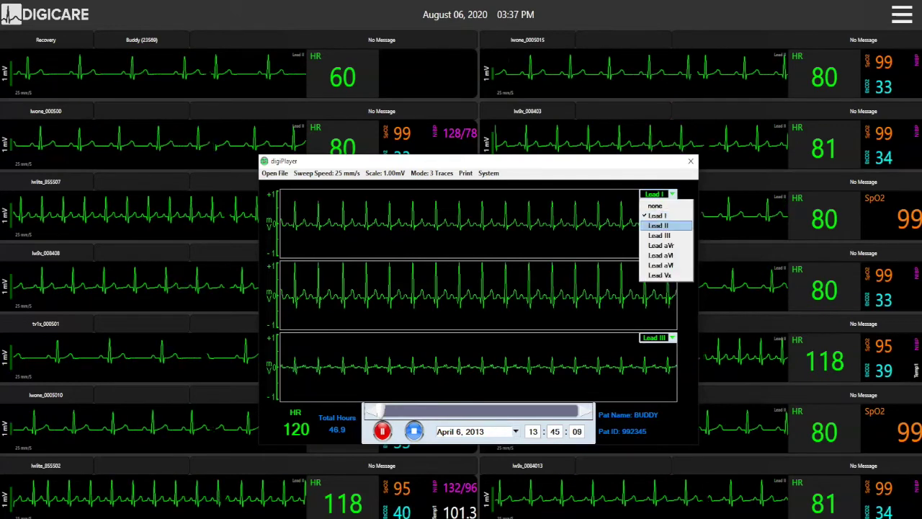
click(659, 236)
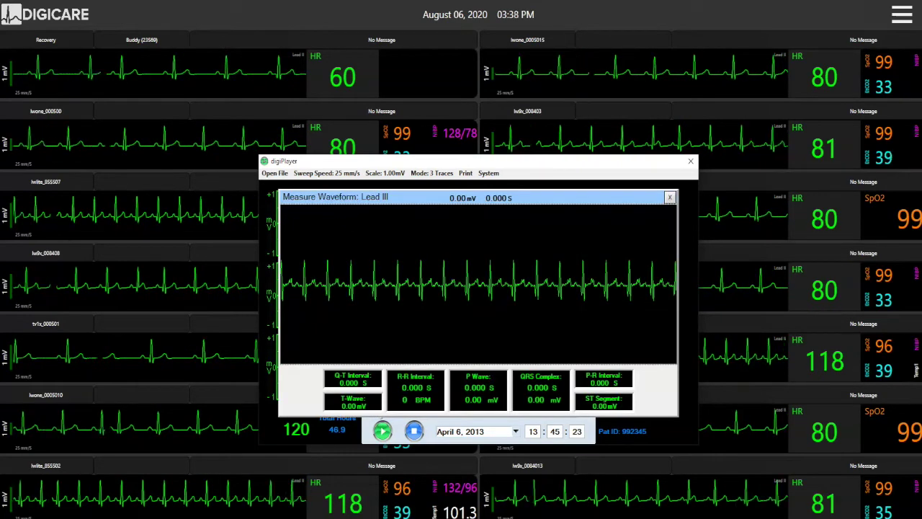
- Select the R-R Interval measurement for the Lead III waveform and print a Full Report (1 Hr/Page) for Lead II to PDF
click(415, 390)
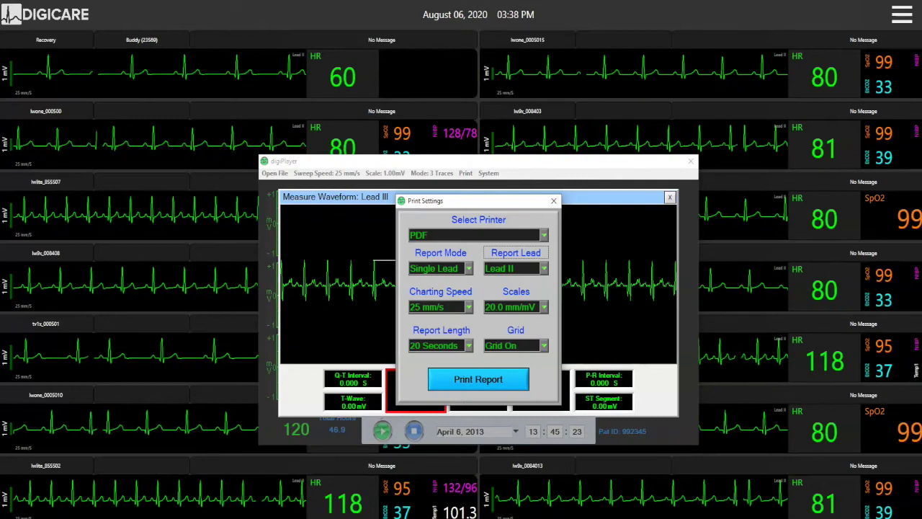
click(469, 346)
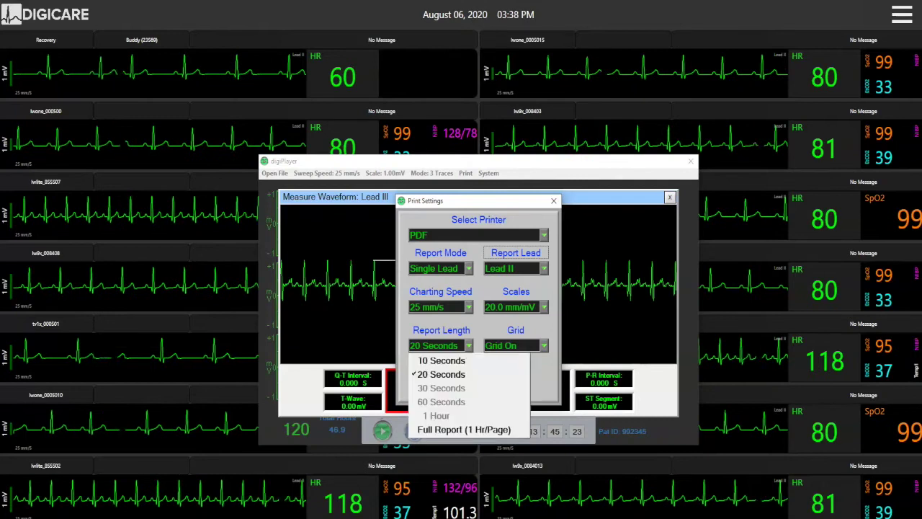
click(464, 430)
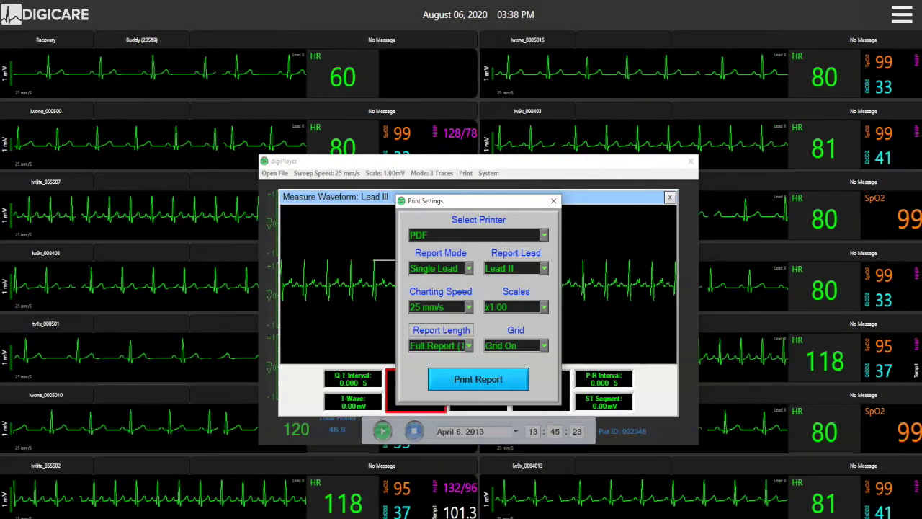
click(478, 379)
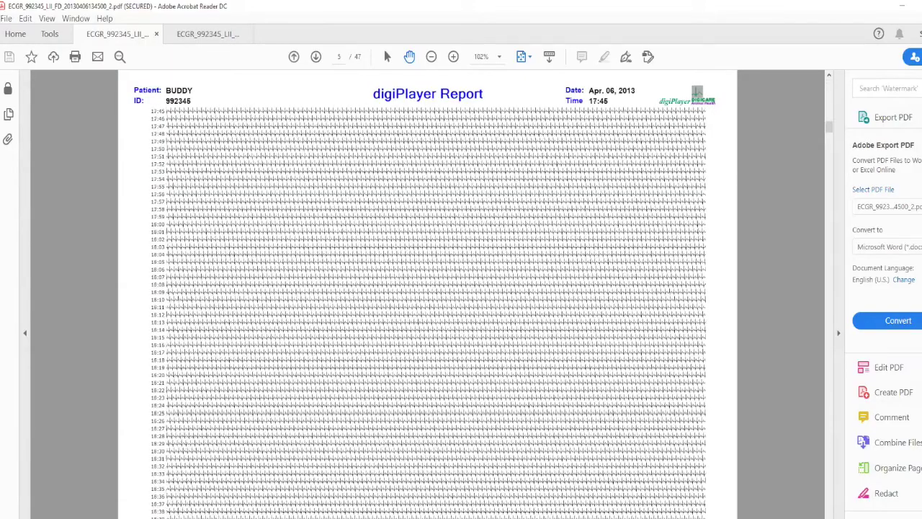
- Page through the full digiPlayer Report in Adobe Acrobat Reader and switch to the other open ECG report
key(Right)
key(Right)
key(Right)
key(Right)
key(Right)
key(Right)
key(Right)
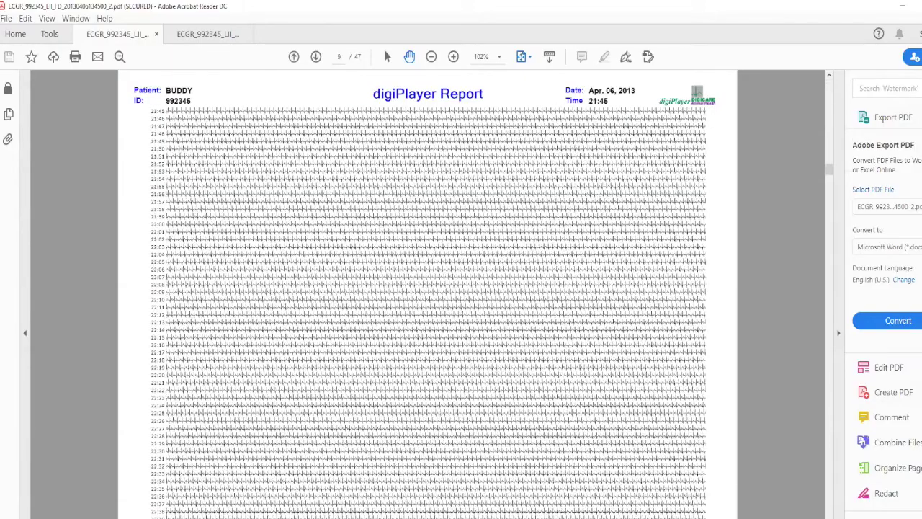
key(ctrl+Tab)
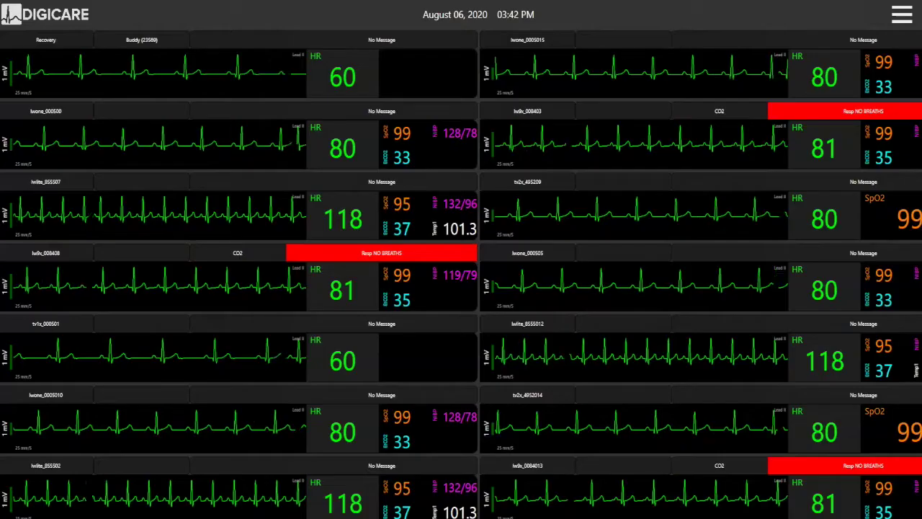
- Open the Digicare Support window for joining a remote control session
click(474, 274)
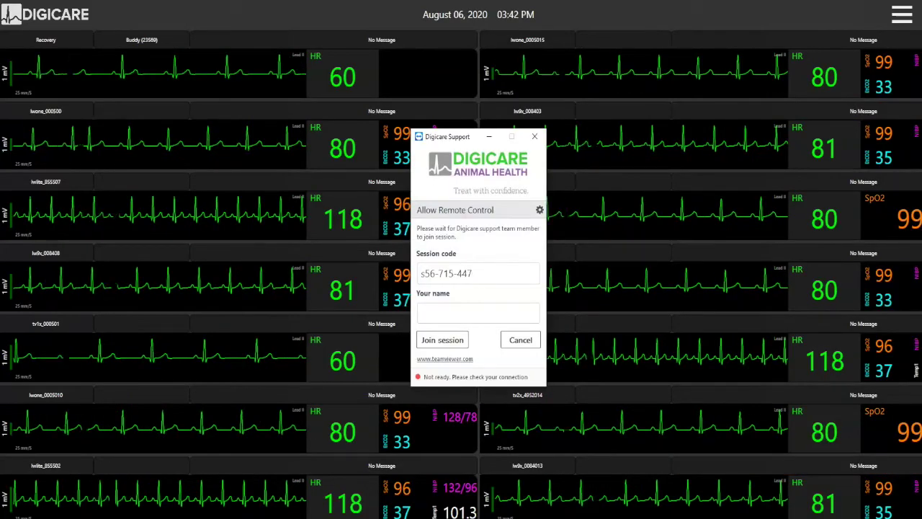